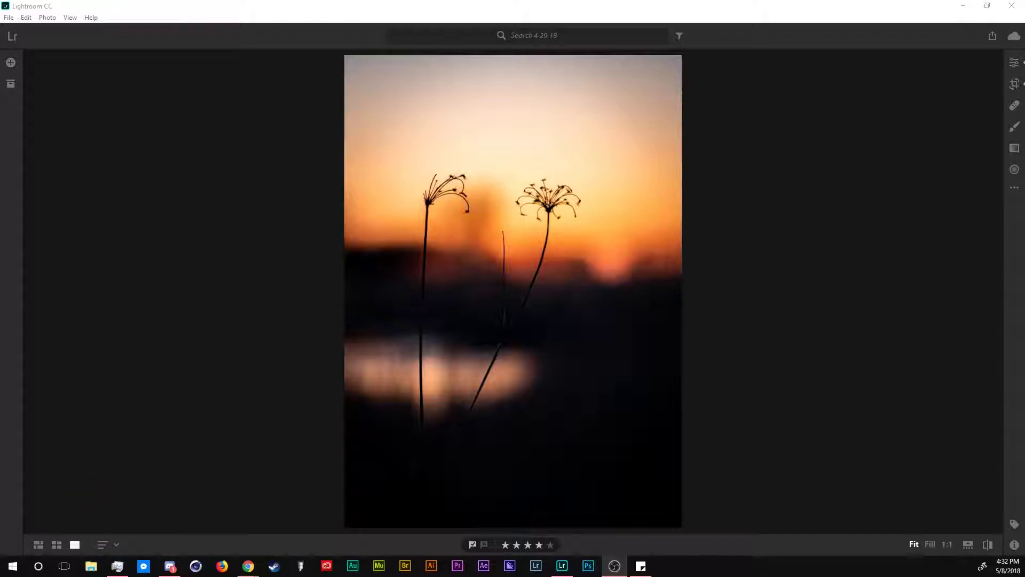
- Start saving the displayed sunset photo to disk and create a folder named 5-8-18 inside the Sony a6500 folder
{"action": "right_click", "coordinate": [581, 131]}
{"action": "left_click", "coordinate": [598, 139]}
{"action": "left_click", "coordinate": [660, 266]}
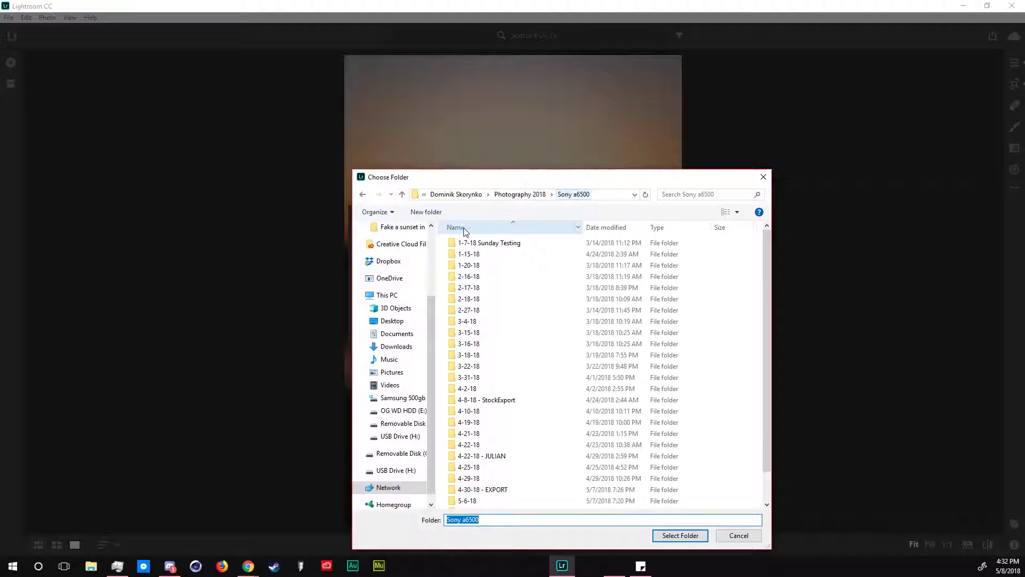
{"action": "left_click", "coordinate": [426, 212]}
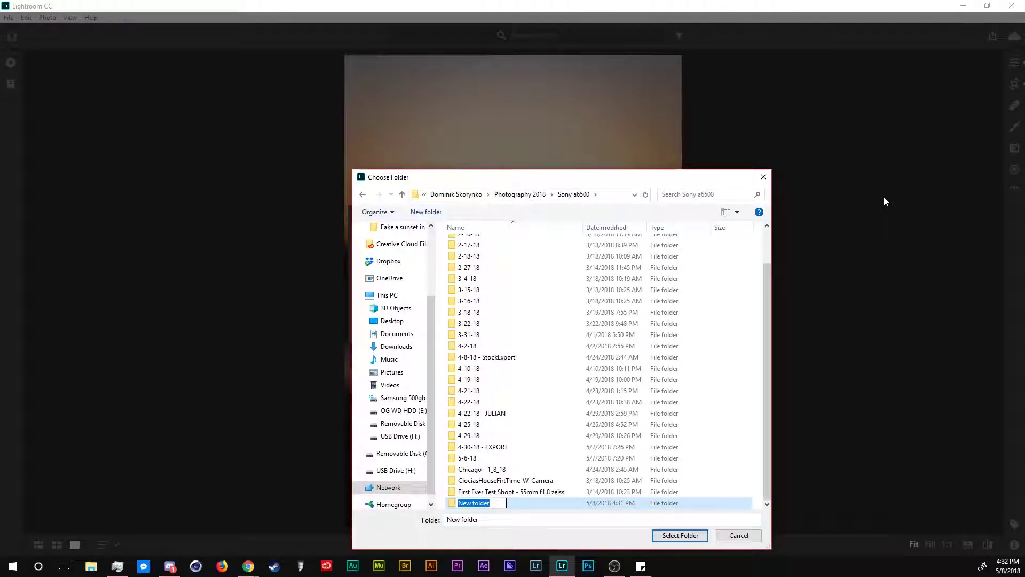
{"action": "type", "text": "5-8-18"}
{"action": "key", "text": "Return"}
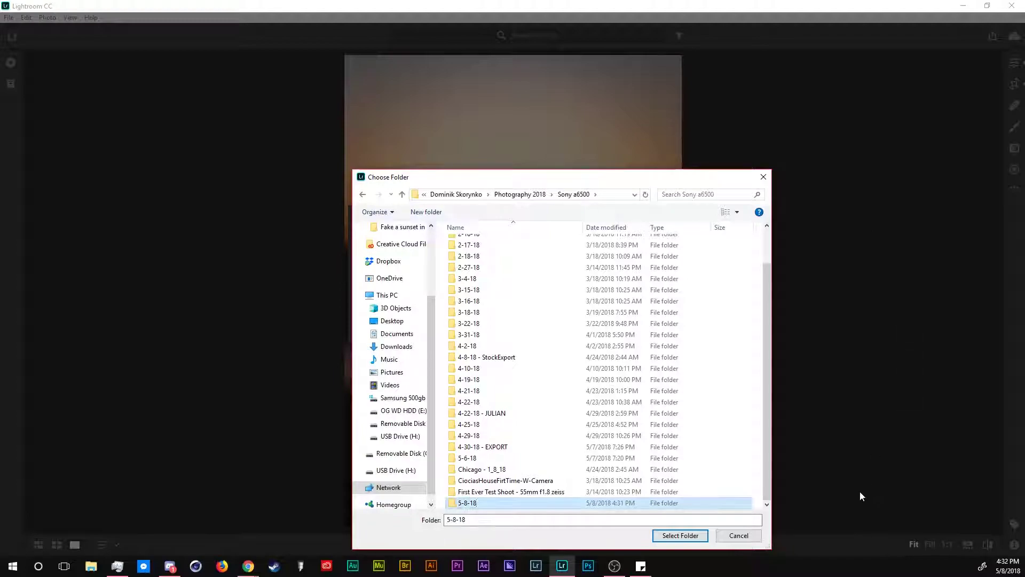
- Choose the 5-8-18 folder as the save location and export the photo as a full-size JPEG
{"action": "double_click", "coordinate": [470, 503]}
{"action": "left_click", "coordinate": [679, 536]}
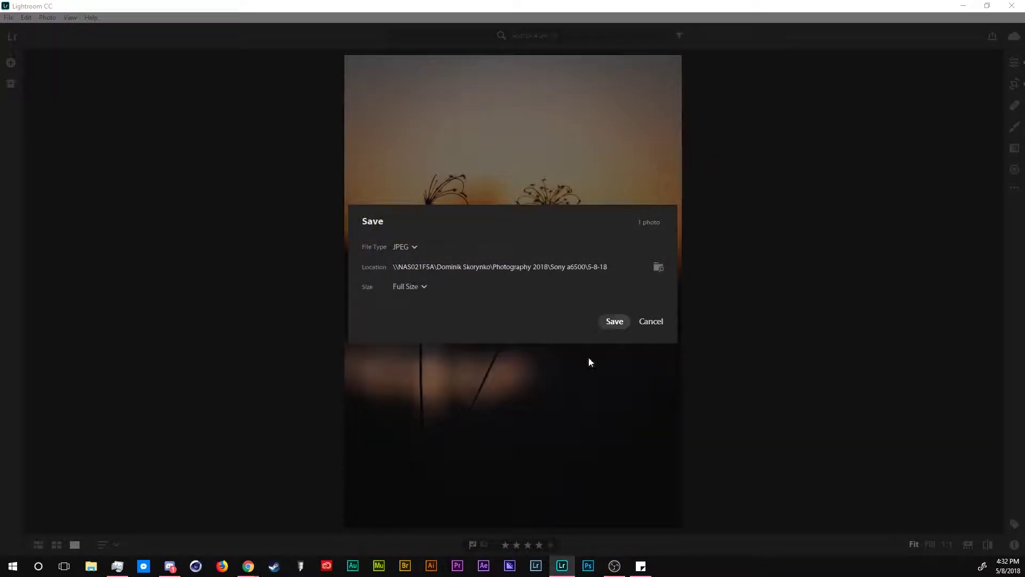
{"action": "left_click", "coordinate": [620, 326]}
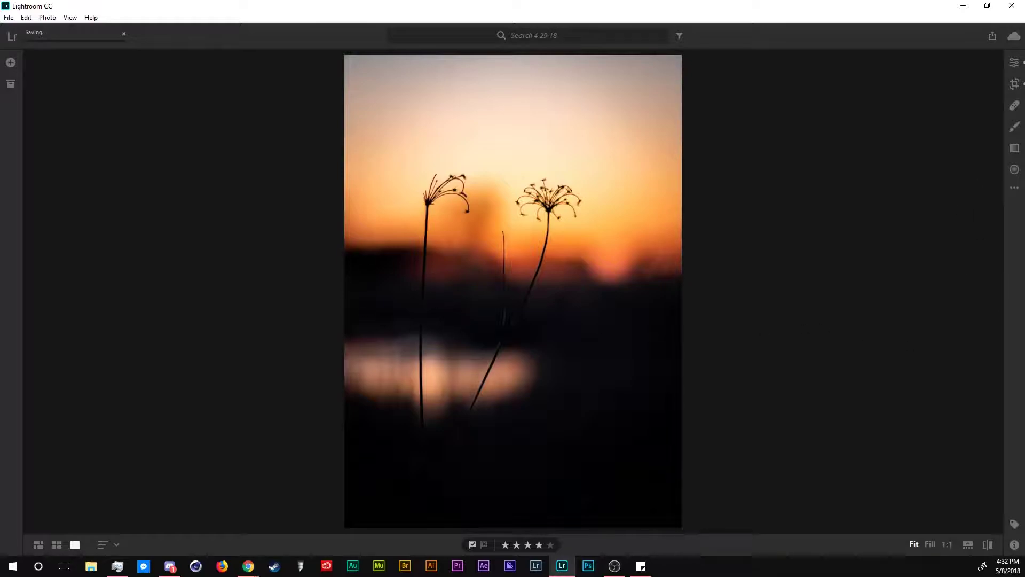
- Switch to the Adobe Stock contributor page in Chrome and upload DSC09387 from Photography 2018, Sony a6500, 5-8-18 on the NAS
{"action": "left_click_drag", "start_coordinate": [1024, 209], "coordinate": [693, 2]}
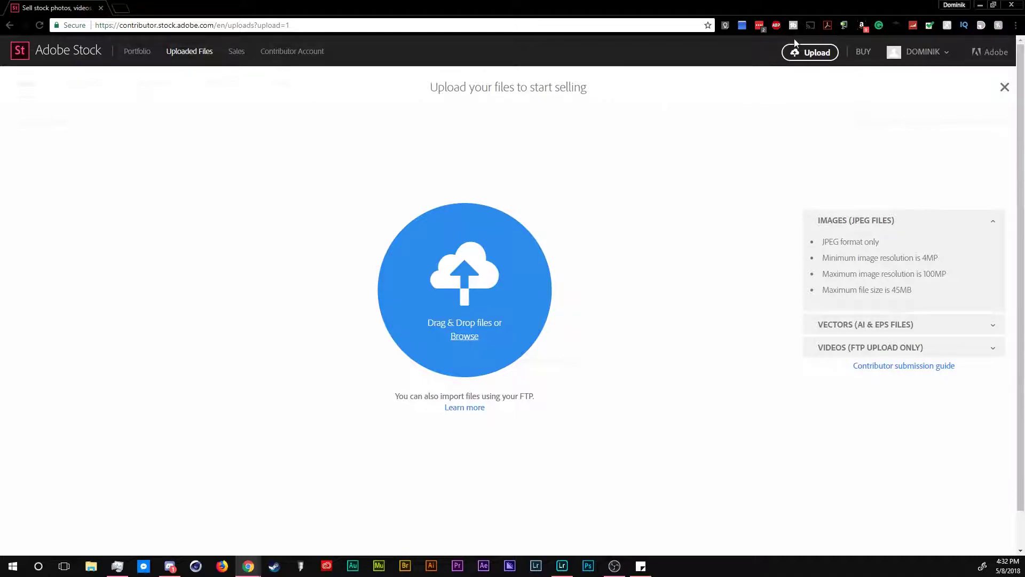
{"action": "left_click", "coordinate": [464, 336]}
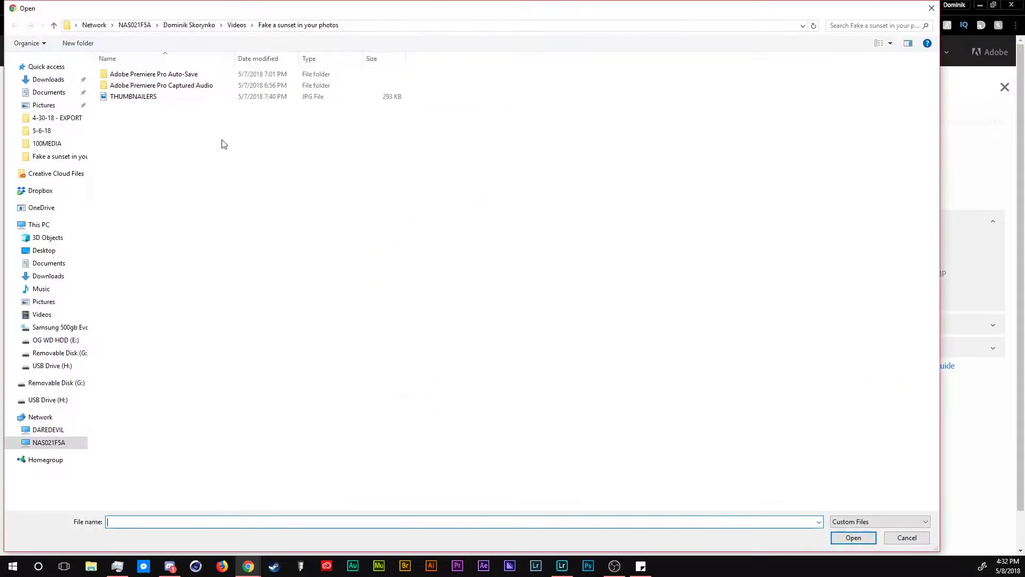
{"action": "left_click", "coordinate": [41, 441]}
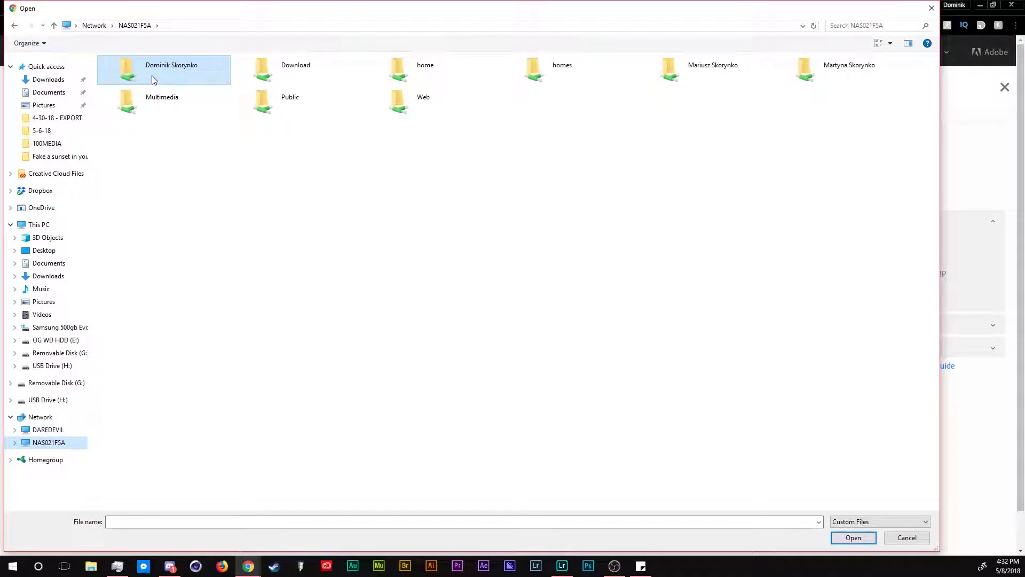
{"action": "double_click", "coordinate": [152, 75]}
{"action": "double_click", "coordinate": [143, 221]}
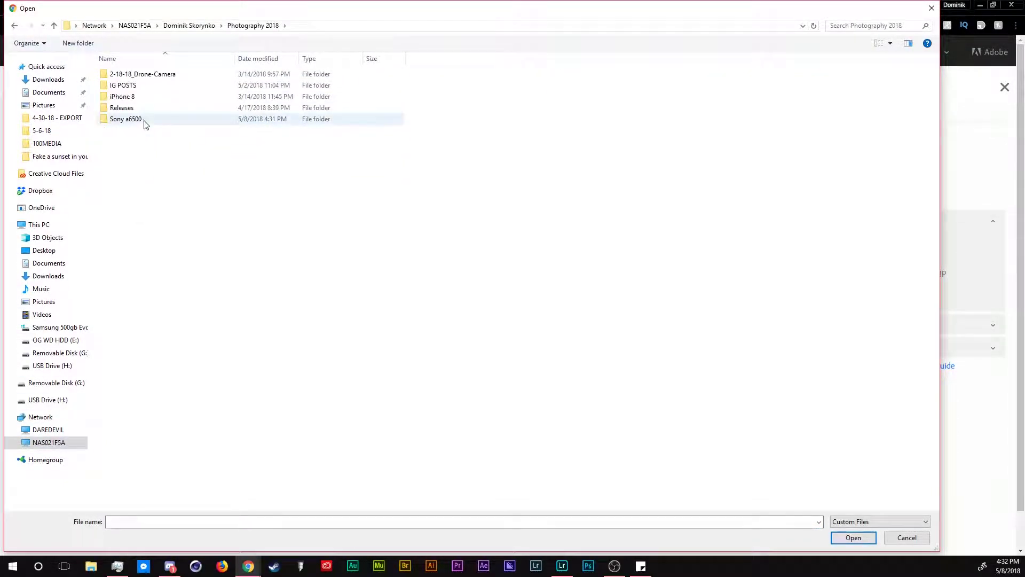
{"action": "double_click", "coordinate": [145, 121]}
{"action": "double_click", "coordinate": [131, 343]}
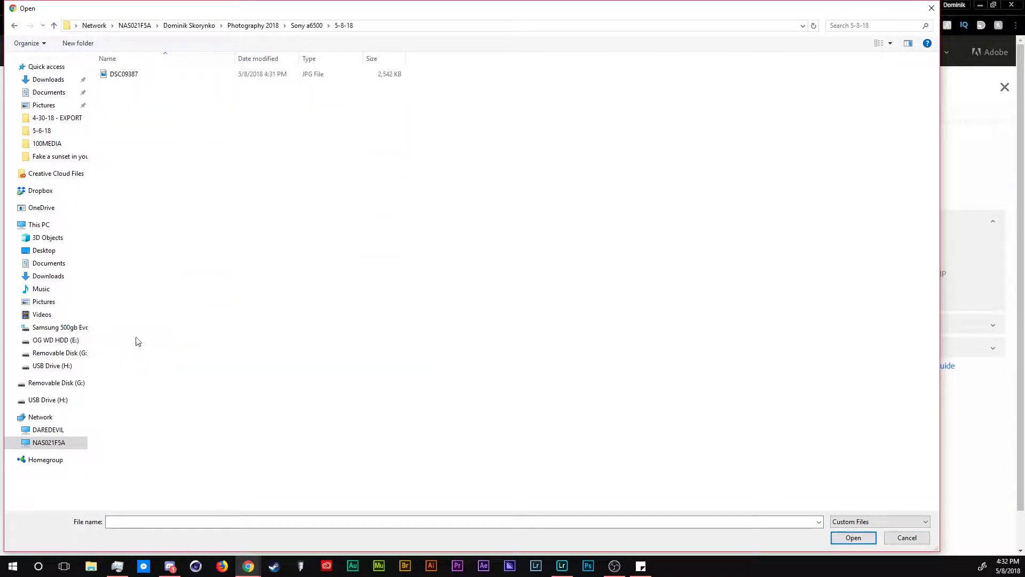
{"action": "left_click", "coordinate": [137, 78]}
{"action": "double_click", "coordinate": [137, 78]}
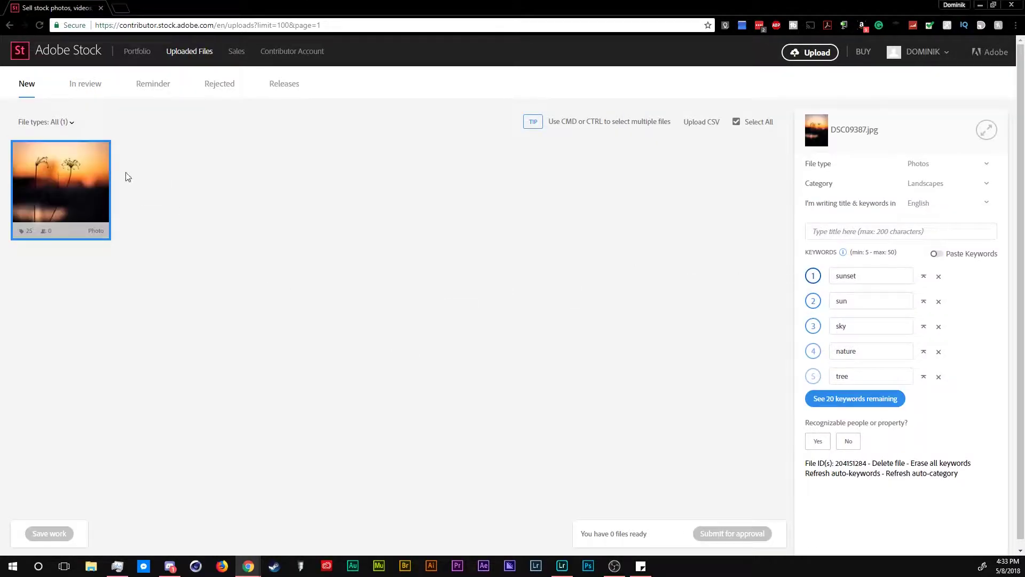
- Look through the files in review and the reminders, and return to the new uploads
{"action": "mouse_move", "coordinate": [108, 187]}
{"action": "left_click", "coordinate": [85, 85]}
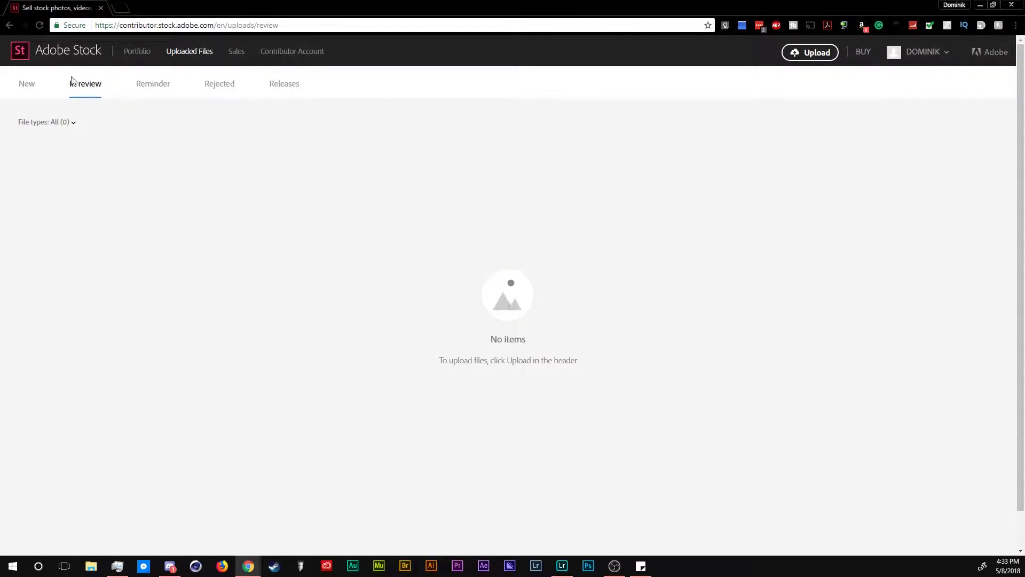
{"action": "left_click", "coordinate": [141, 81]}
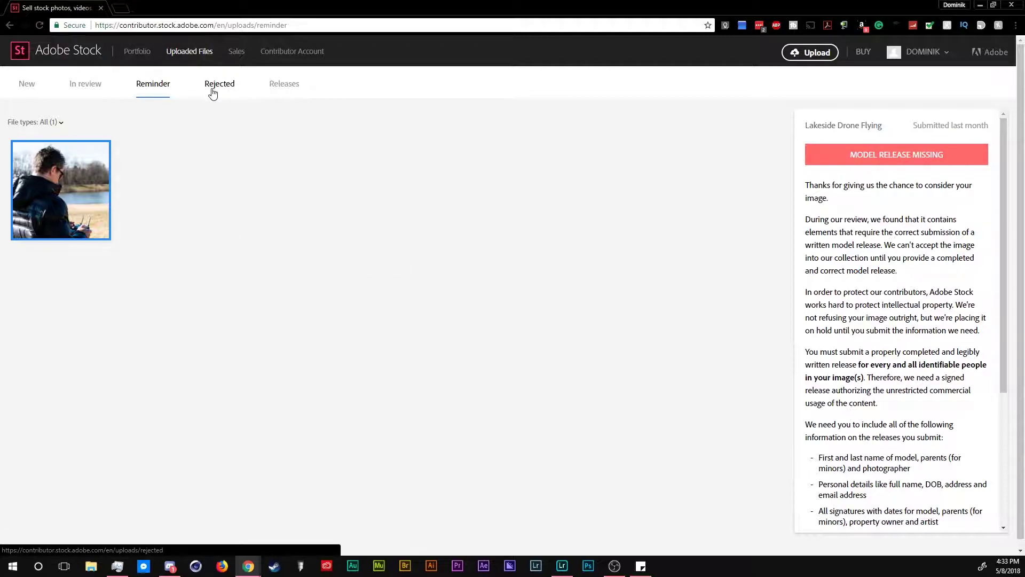
{"action": "left_click", "coordinate": [26, 86]}
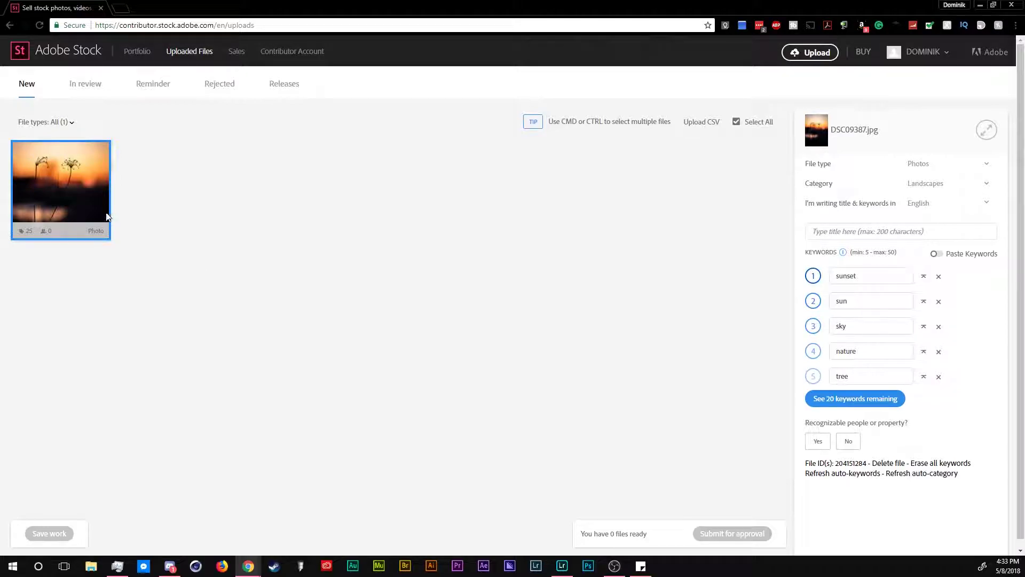
- Title the uploaded photo "Sunset Bokeh Flowers"
{"action": "mouse_move", "coordinate": [78, 159]}
{"action": "left_click", "coordinate": [967, 232]}
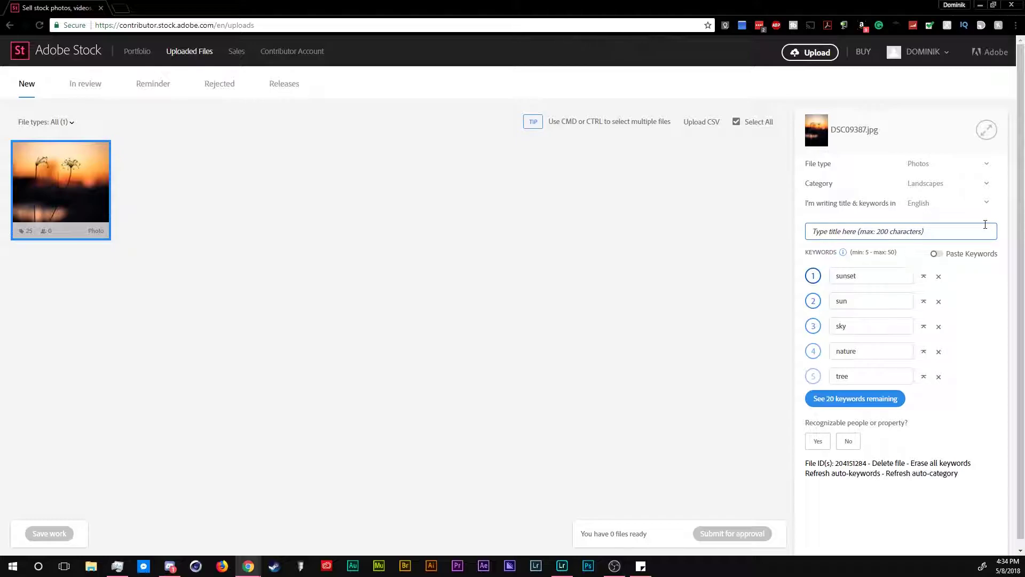
{"action": "type", "text": "Sunset Bo"}
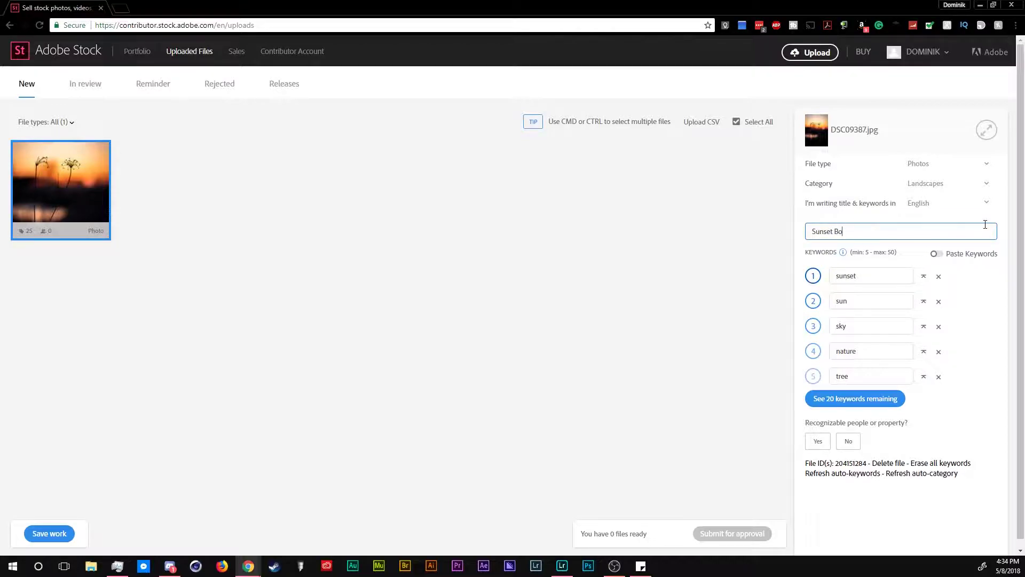
{"action": "type", "text": "keh Flowers"}
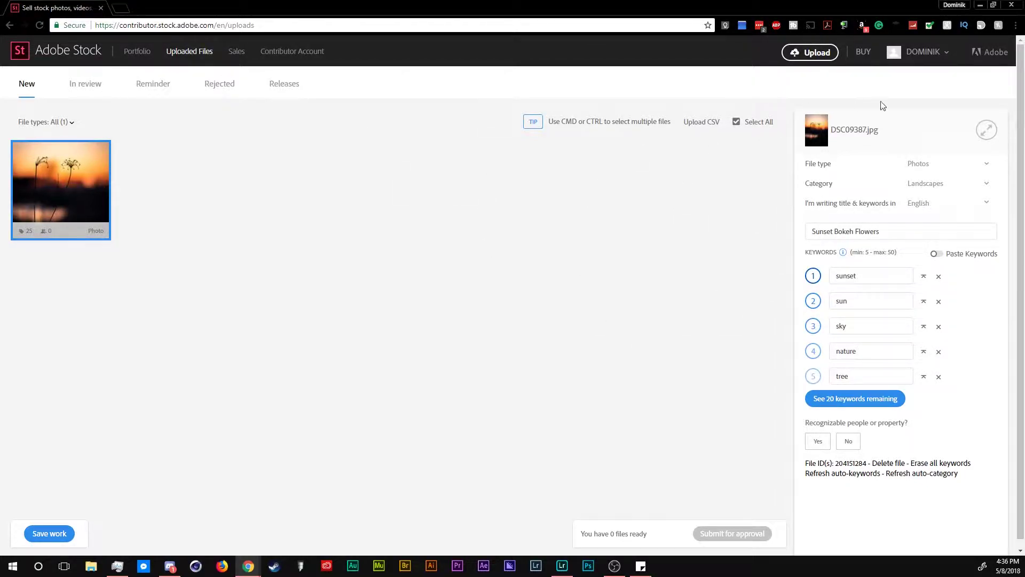
- Examine the available file type, category and title language options for the photo without changing them
{"action": "left_click", "coordinate": [936, 169]}
{"action": "left_click", "coordinate": [871, 177]}
{"action": "left_click", "coordinate": [919, 189]}
{"action": "left_click", "coordinate": [919, 190]}
{"action": "left_click", "coordinate": [919, 190]}
{"action": "left_click", "coordinate": [858, 190]}
{"action": "left_click", "coordinate": [910, 204]}
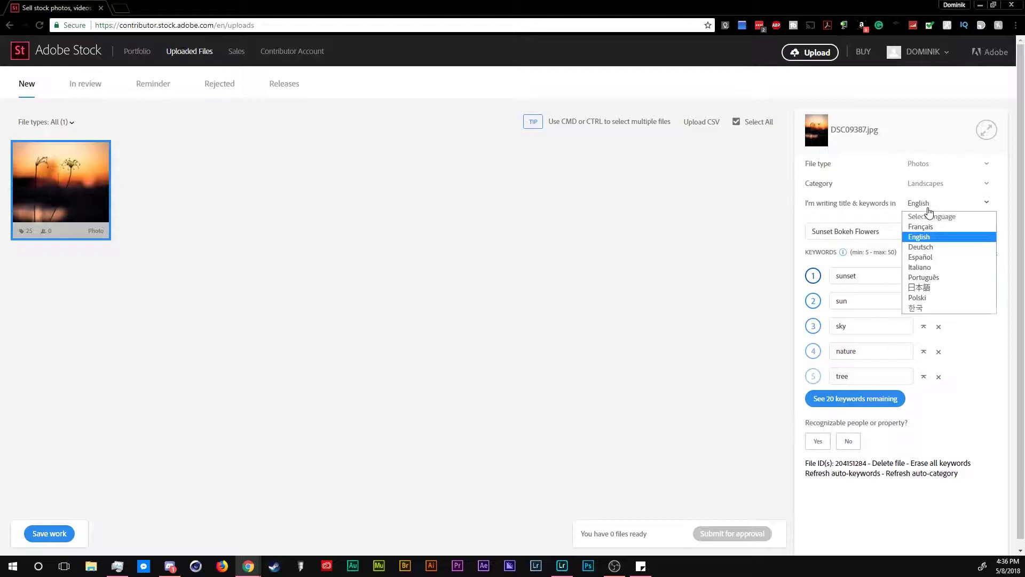
{"action": "left_click", "coordinate": [885, 206]}
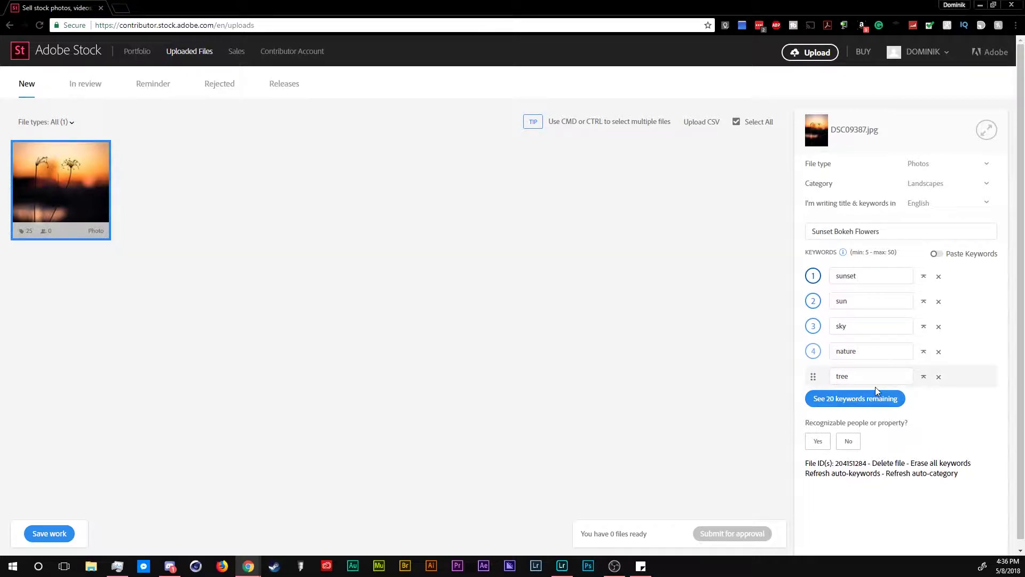
- Expand and review the photo's full keyword list, and answer No for recognizable people or property
{"action": "left_click", "coordinate": [865, 405]}
{"action": "scroll", "coordinate": [844, 405], "scroll_direction": "down", "scroll_amount": 7}
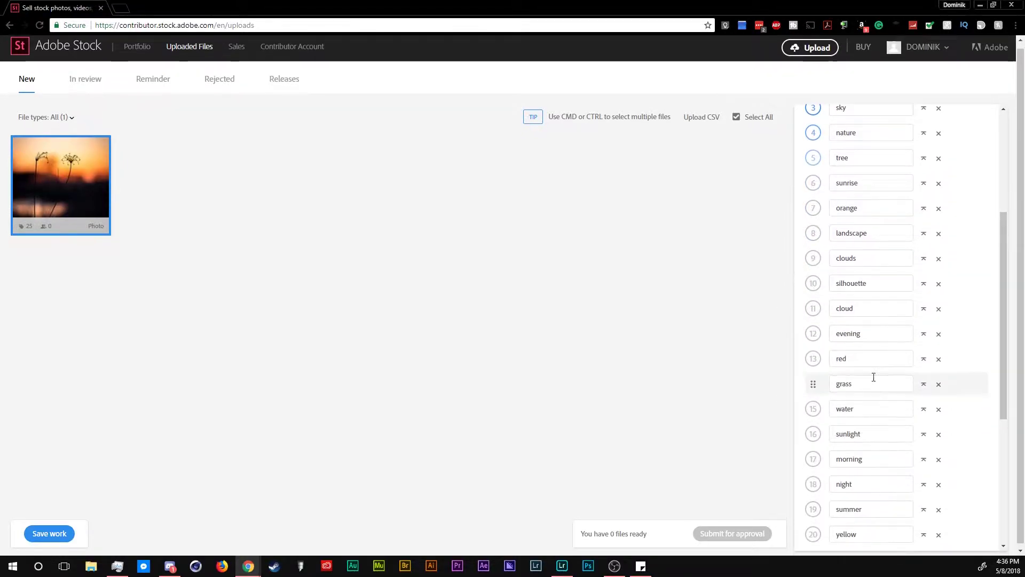
{"action": "scroll", "coordinate": [811, 251], "scroll_direction": "down", "scroll_amount": 2}
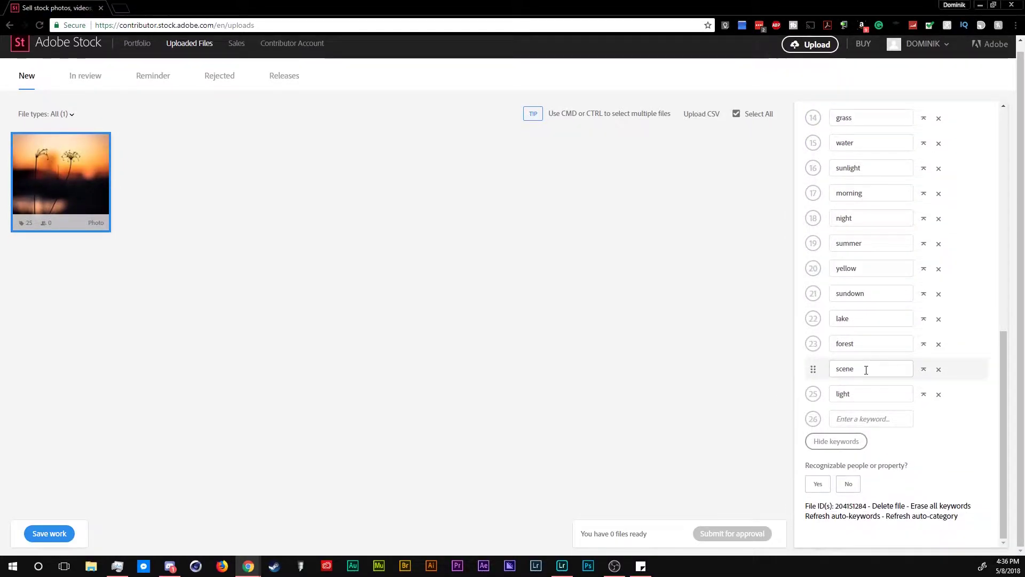
{"action": "scroll", "coordinate": [865, 369], "scroll_direction": "up", "scroll_amount": 7}
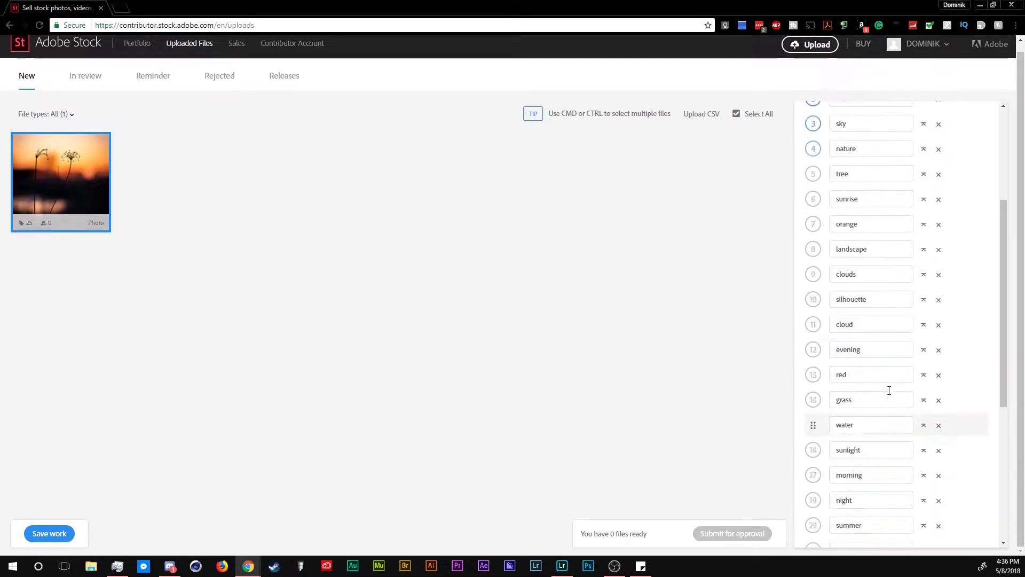
{"action": "scroll", "coordinate": [881, 369], "scroll_direction": "down", "scroll_amount": 7}
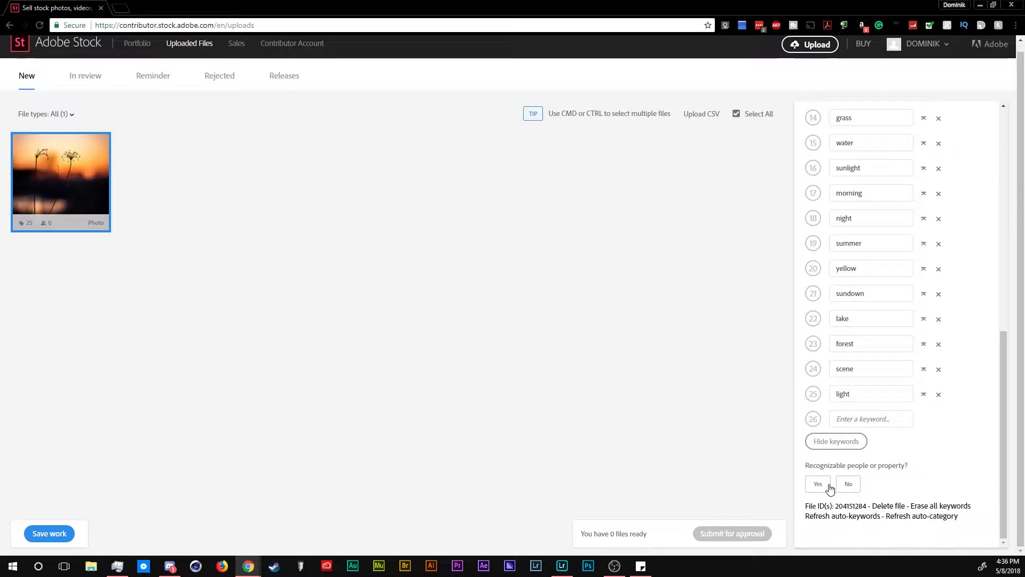
{"action": "left_click", "coordinate": [850, 485]}
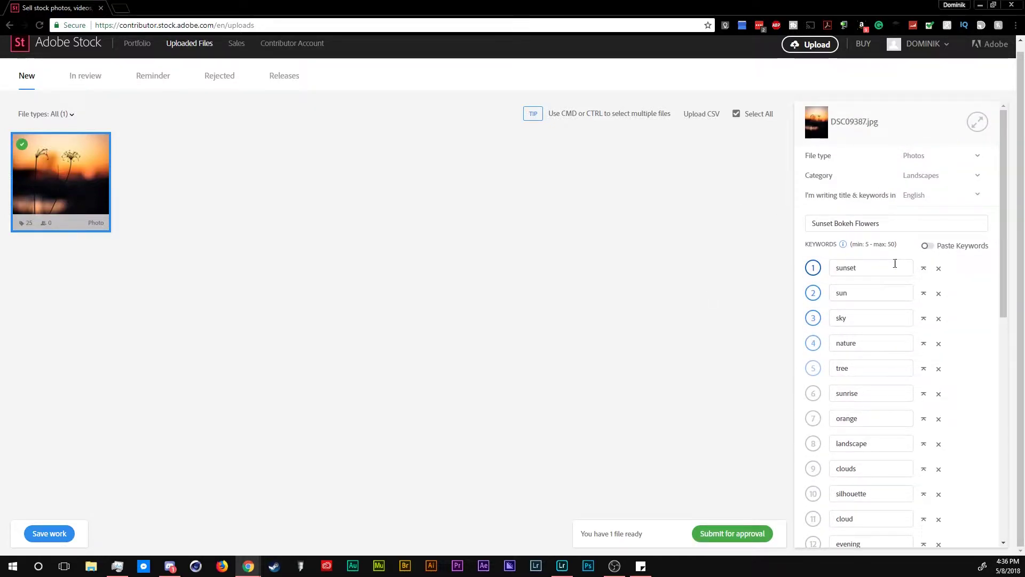
- Turn on Paste Keywords to edit the photo's keywords as one comma-separated text
{"action": "left_click", "coordinate": [929, 246]}
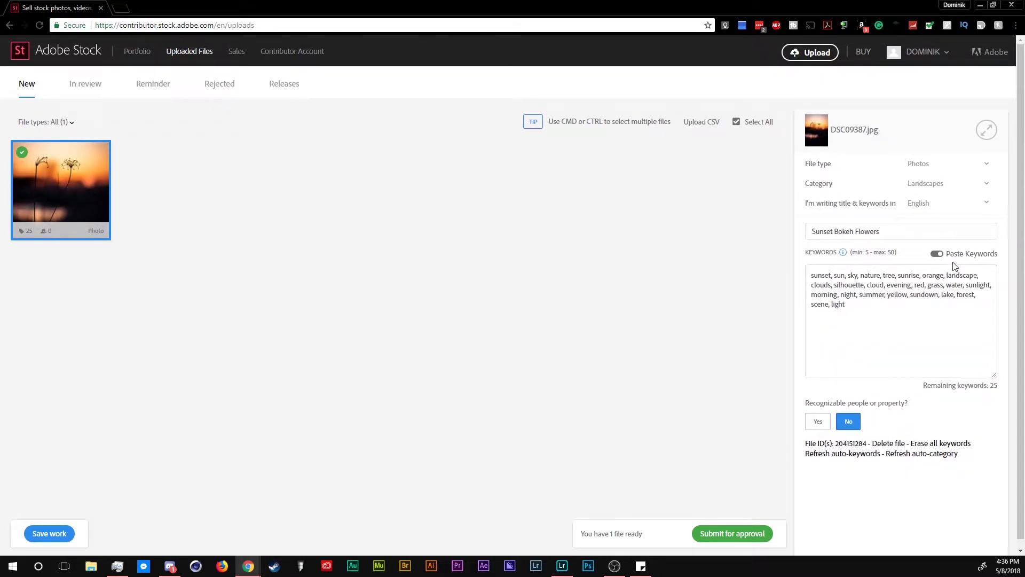
{"action": "left_click_drag", "start_coordinate": [863, 295], "coordinate": [811, 275]}
{"action": "left_click", "coordinate": [822, 285]}
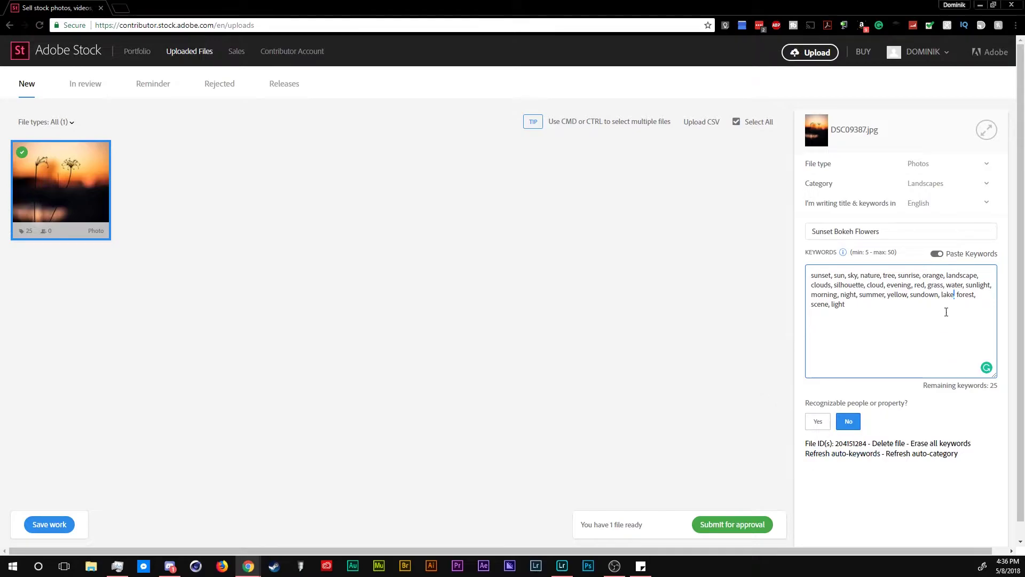
- Submit the Sunset Bokeh Flowers photo for approval and confirm the submission
{"action": "left_click", "coordinate": [712, 523]}
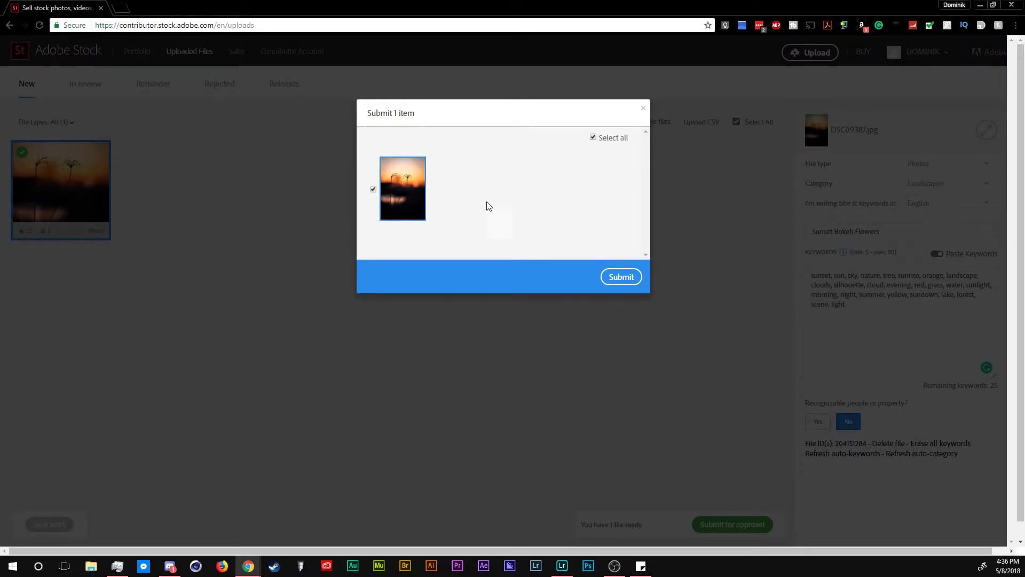
{"action": "left_click", "coordinate": [619, 277]}
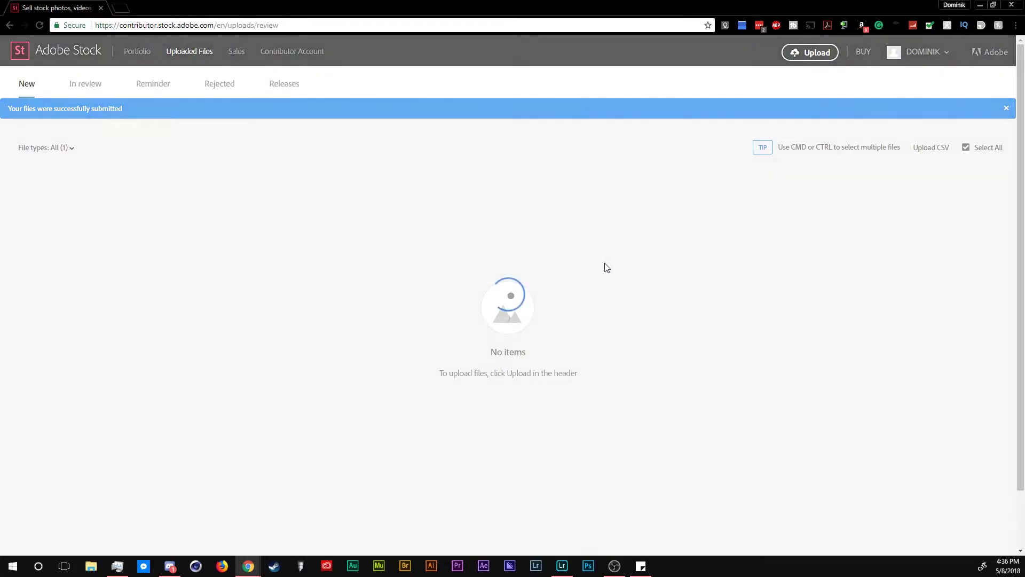